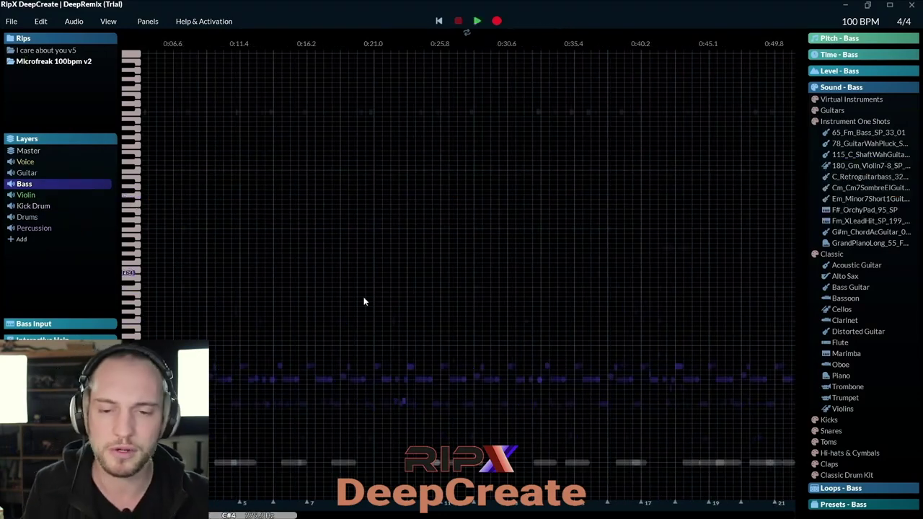
- Try Bass Guitar and Bassoon on the bass part, settle on Cellos, then select Drums and Percussion
{"action": "right_click", "coordinate": [42, 184]}
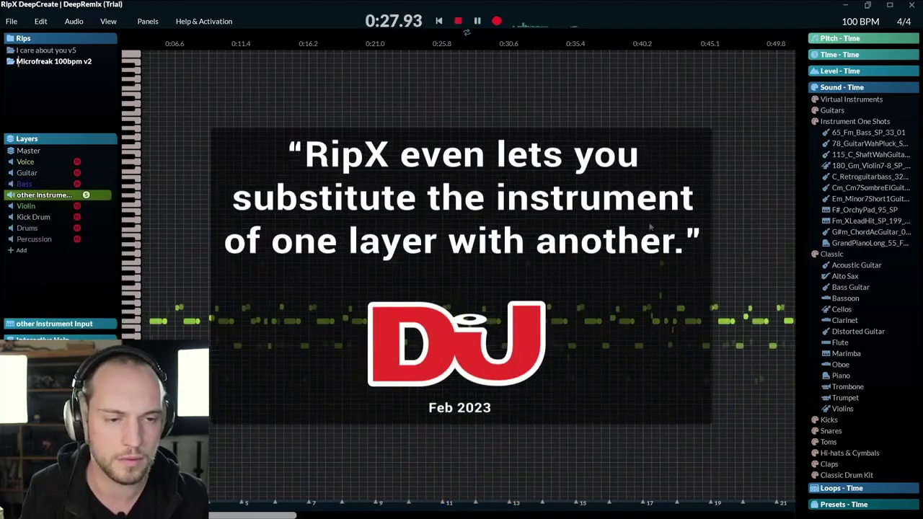
{"action": "left_click", "coordinate": [851, 287]}
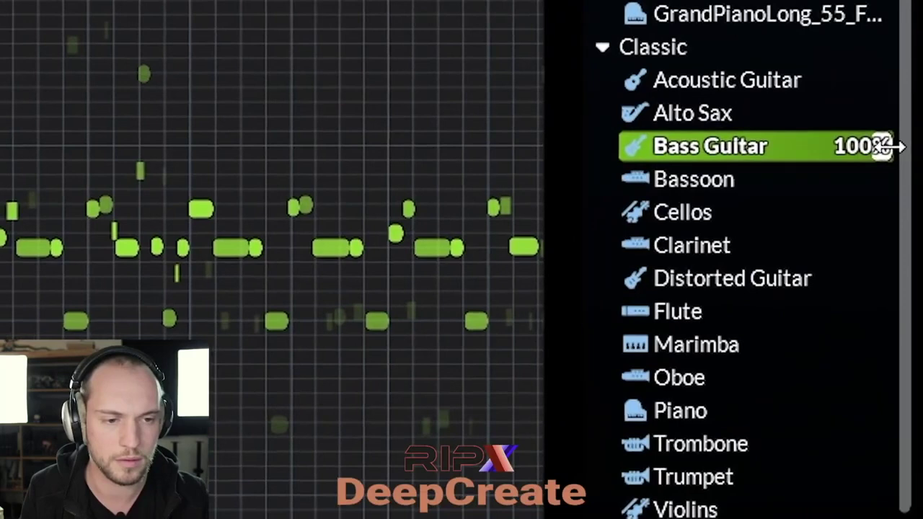
{"action": "left_click", "coordinate": [894, 180]}
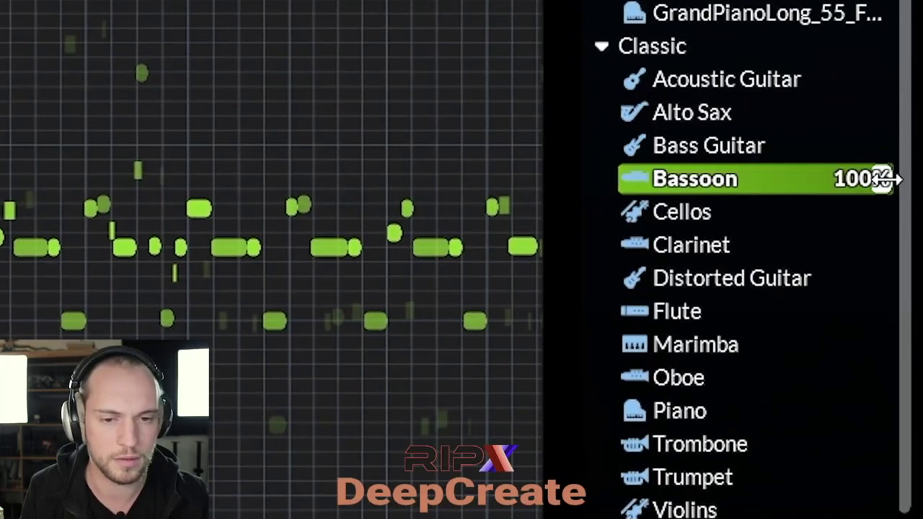
{"action": "left_click", "coordinate": [887, 220]}
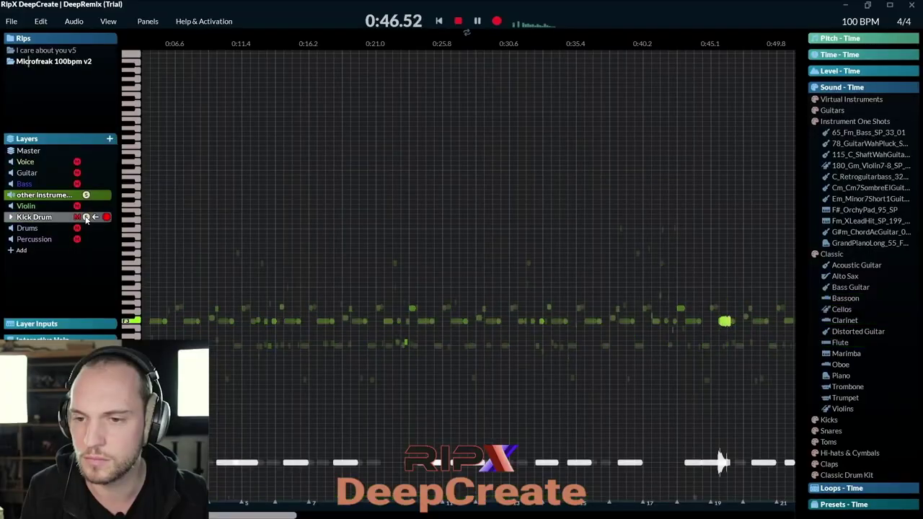
{"action": "left_click", "coordinate": [43, 227]}
{"action": "left_click", "coordinate": [88, 239]}
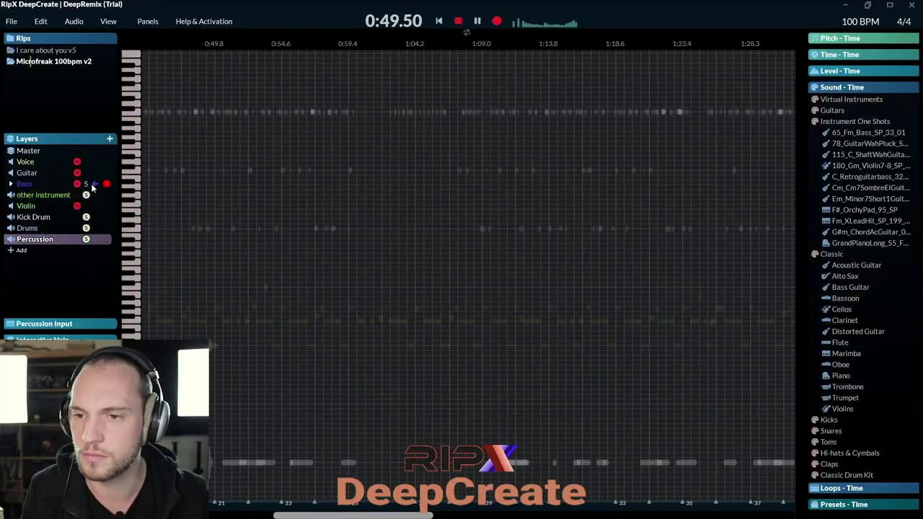
- Solo the Bass layer and stop playback
{"action": "left_click", "coordinate": [87, 183]}
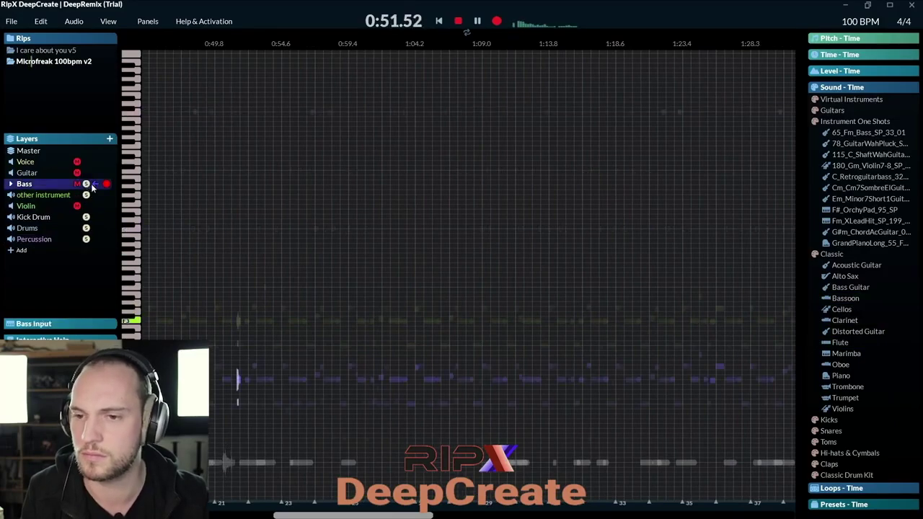
{"action": "key", "text": "space"}
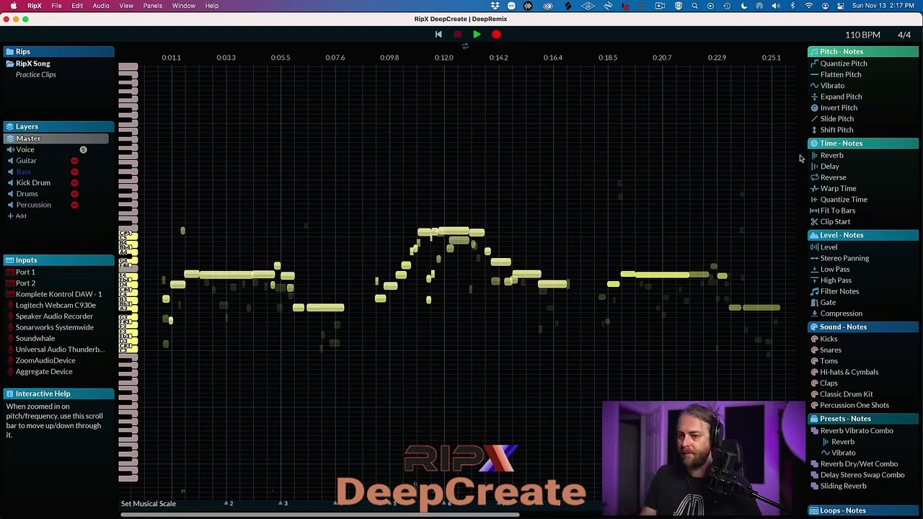
- Apply Reverb to the melody notes and lengthen it slightly
{"action": "left_click", "coordinate": [826, 155]}
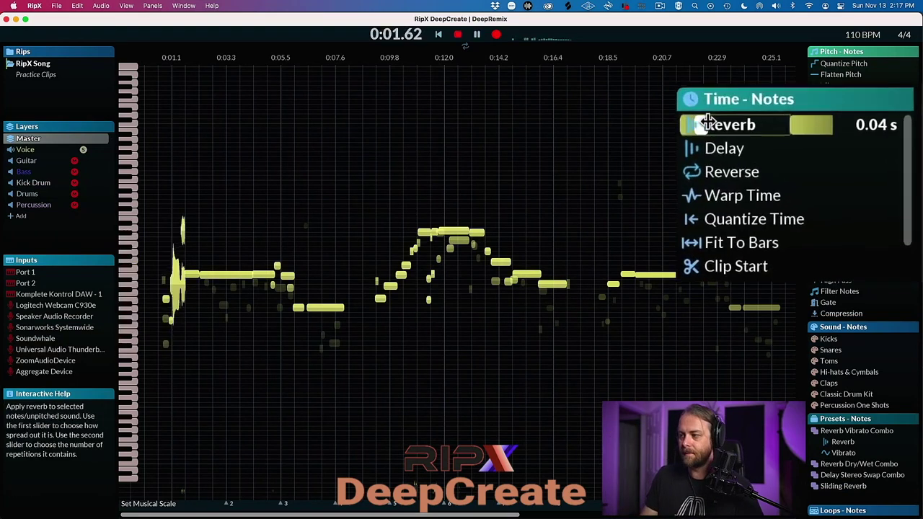
{"action": "left_click_drag", "start_coordinate": [724, 122], "coordinate": [726, 123]}
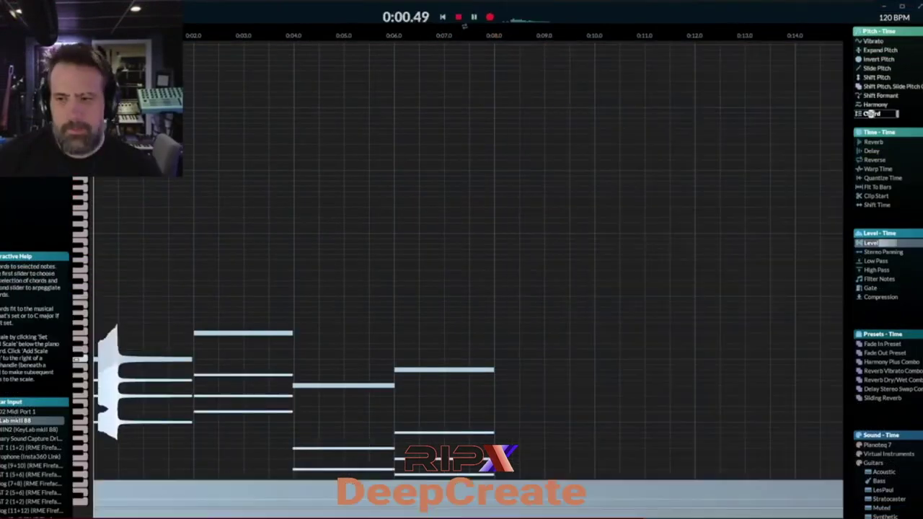
- Use the Chord slider in Pitch - Time to add a chord voicing to the melody
{"action": "left_click_drag", "start_coordinate": [874, 111], "coordinate": [881, 113]}
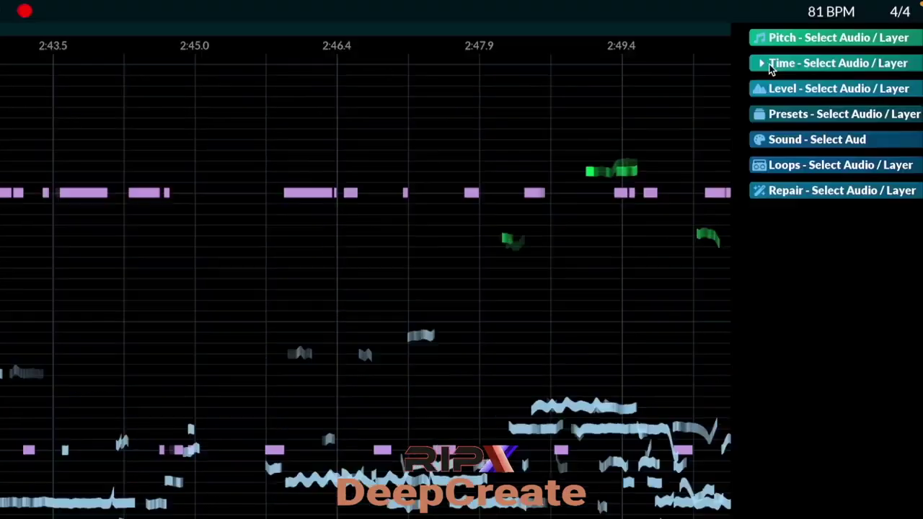
- Show the Set Musical Scale list over the vocal notes
{"action": "left_click", "coordinate": [764, 64]}
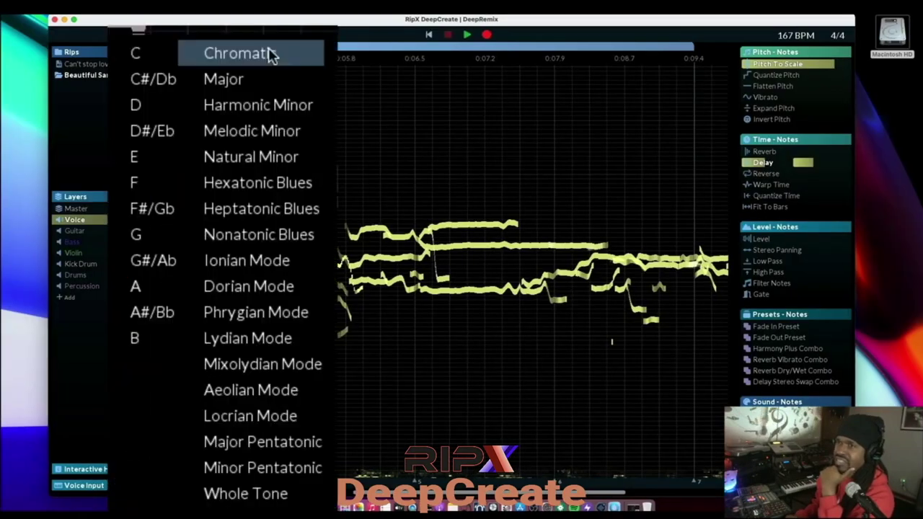
- Change the song's scale to C Harmonic Minor and play it back
{"action": "left_click", "coordinate": [244, 106]}
{"action": "key", "text": "space"}
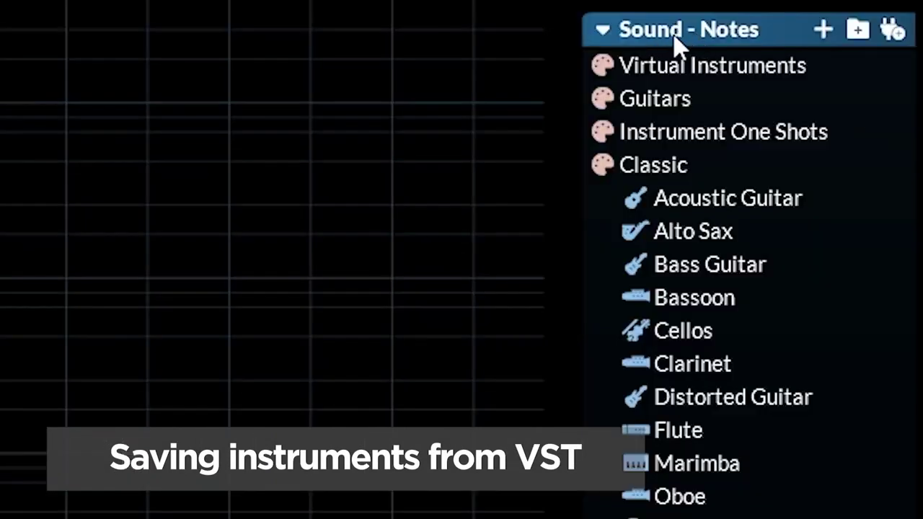
- Import the Addictive Keys.vst3 plug-in as a new instrument named 'Custom Piano'
{"action": "left_click", "coordinate": [892, 33]}
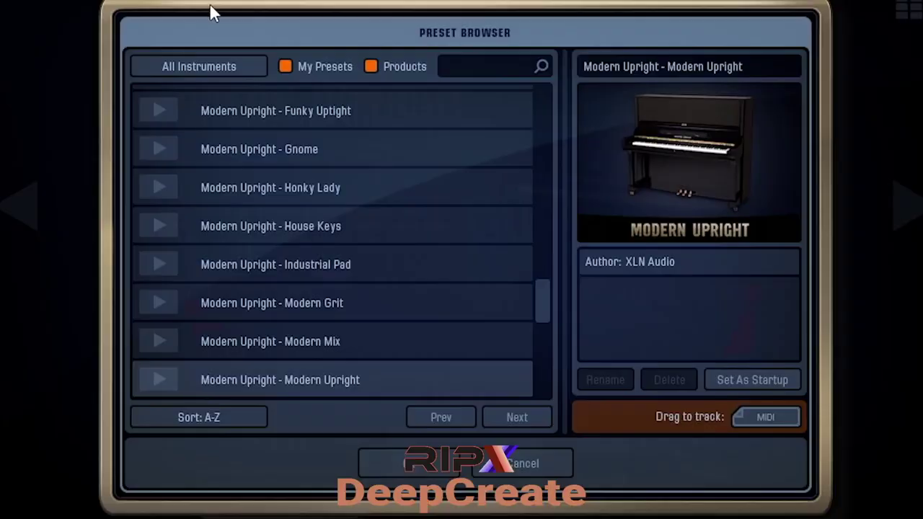
{"action": "scroll", "coordinate": [364, 180], "scroll_direction": "down", "scroll_amount": 3}
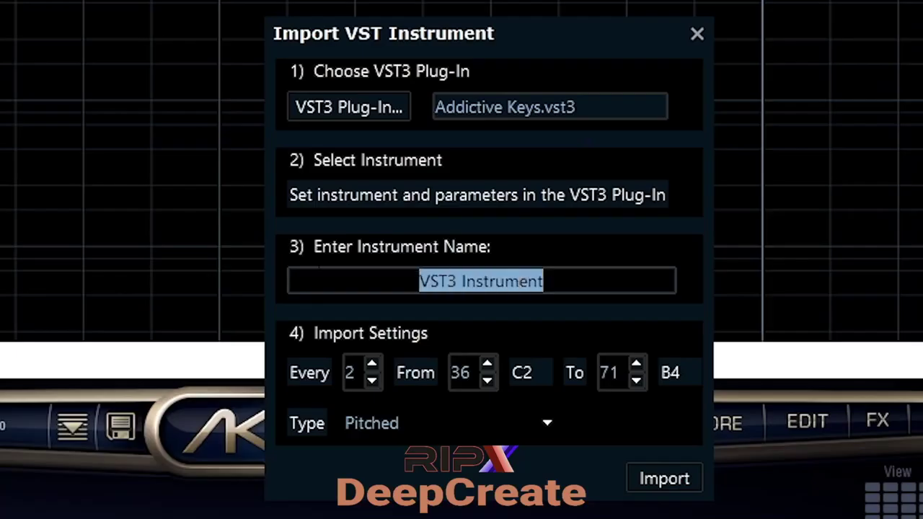
{"action": "type", "text": "Piano"}
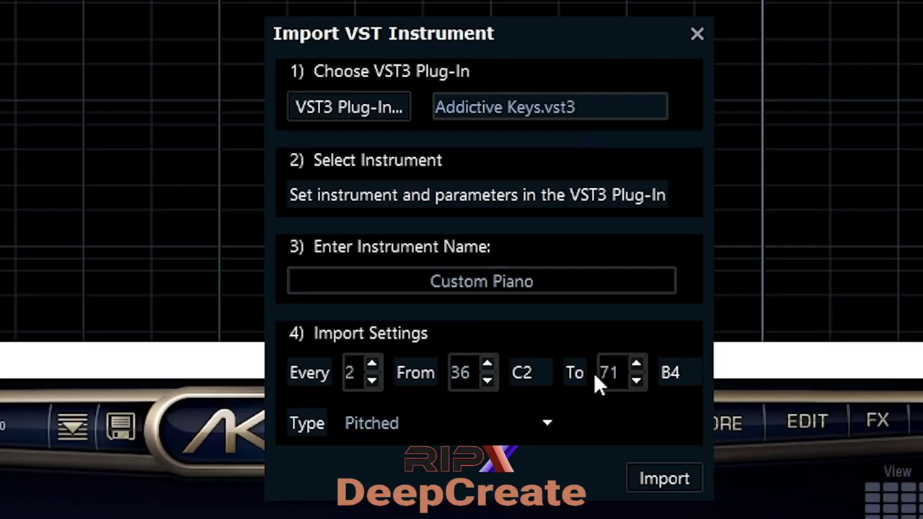
{"action": "left_click", "coordinate": [664, 478]}
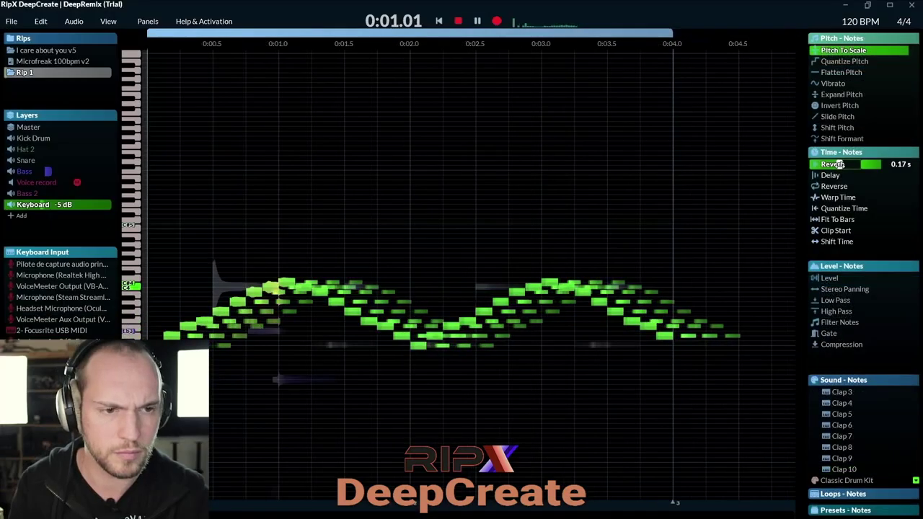
- Push the Keyboard layer's Reverb slider far right for longer reverb tails
{"action": "left_click_drag", "start_coordinate": [839, 164], "coordinate": [904, 164]}
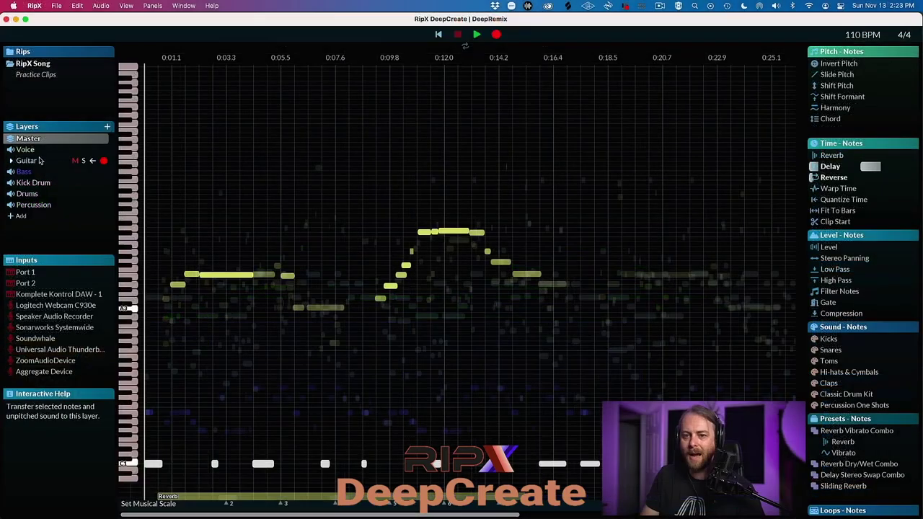
- Solo Kick Drum and replace its kicks with Fm_TubeSubKick from Kicks, after trying 36_909Kick_820
{"action": "left_click", "coordinate": [29, 184]}
{"action": "key", "text": "space"}
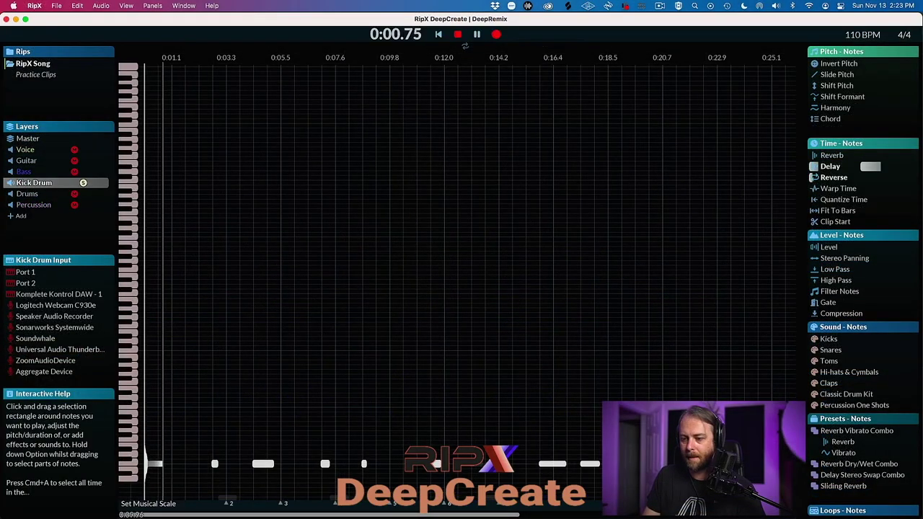
{"action": "key", "text": "space"}
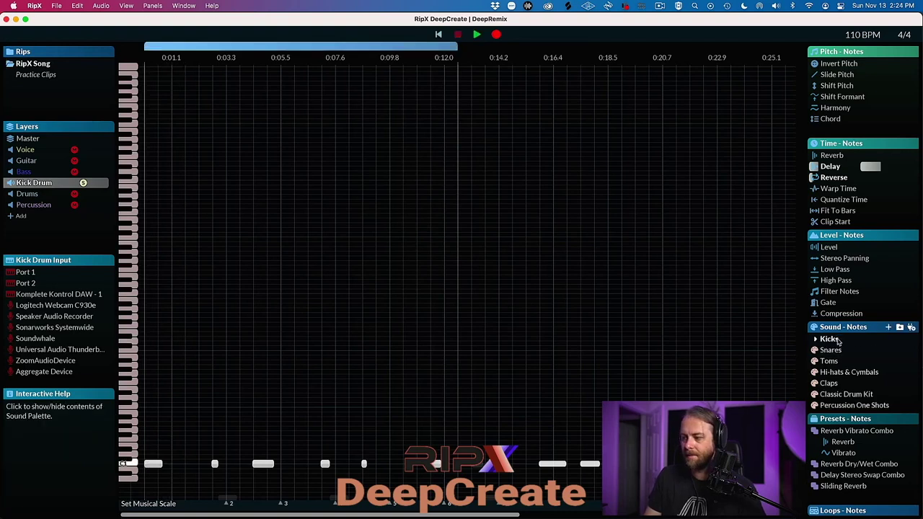
{"action": "left_click", "coordinate": [816, 339]}
{"action": "left_click", "coordinate": [835, 349]}
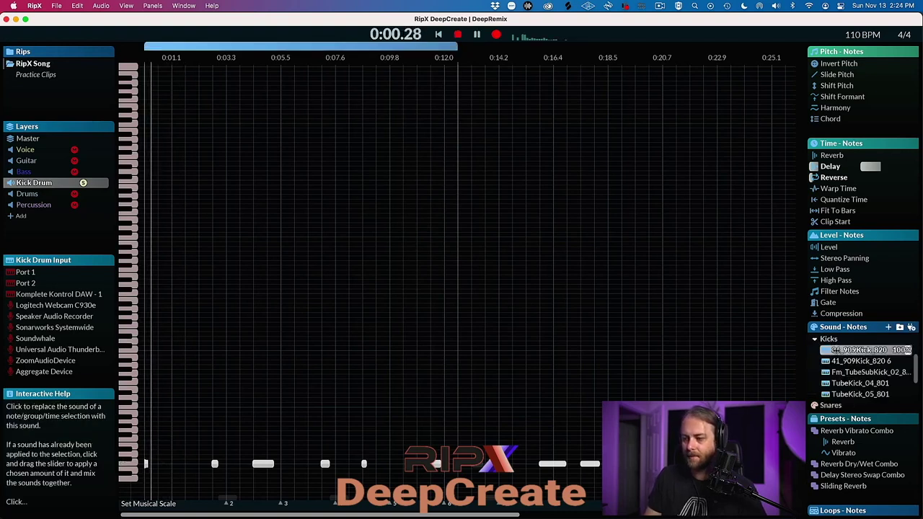
{"action": "left_click", "coordinate": [869, 372]}
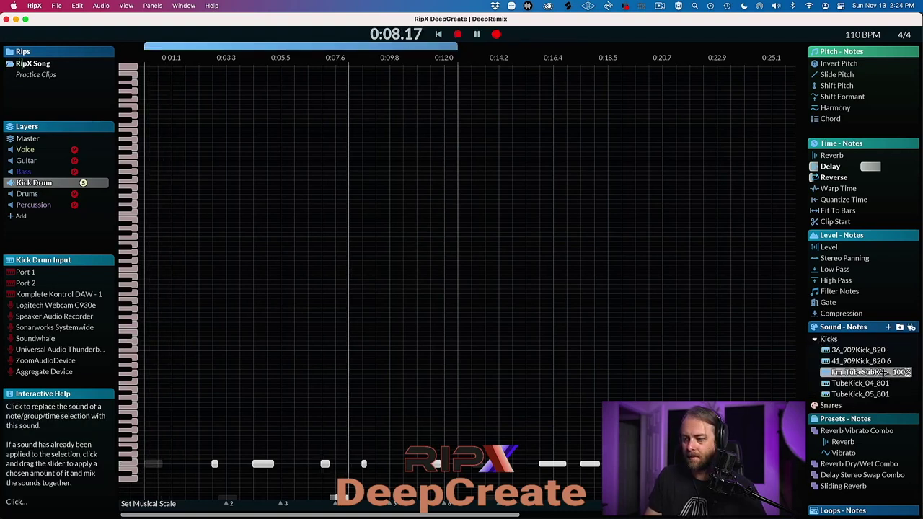
{"action": "left_click", "coordinate": [83, 183]}
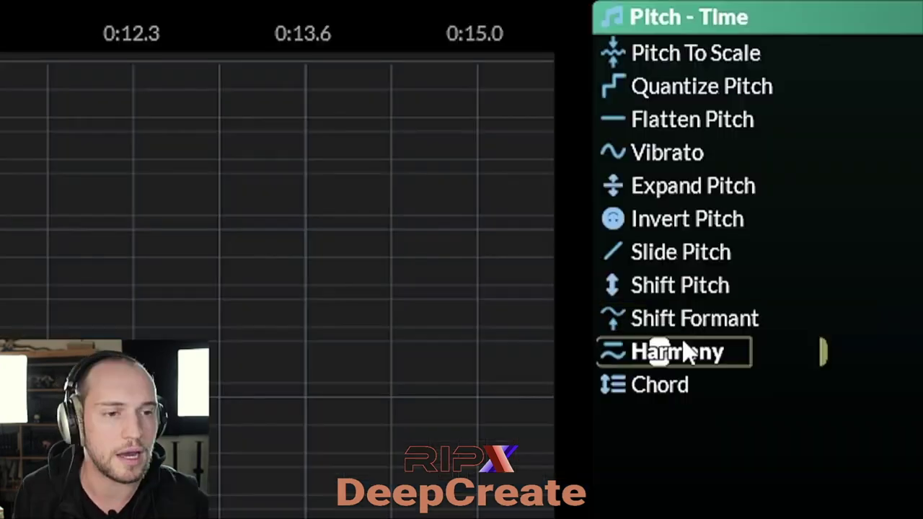
- Group Shift Formant, Harmony and Shift Formant into a preset; lower the first shift, raise the last to +6
{"action": "left_click_drag", "start_coordinate": [655, 350], "coordinate": [693, 447]}
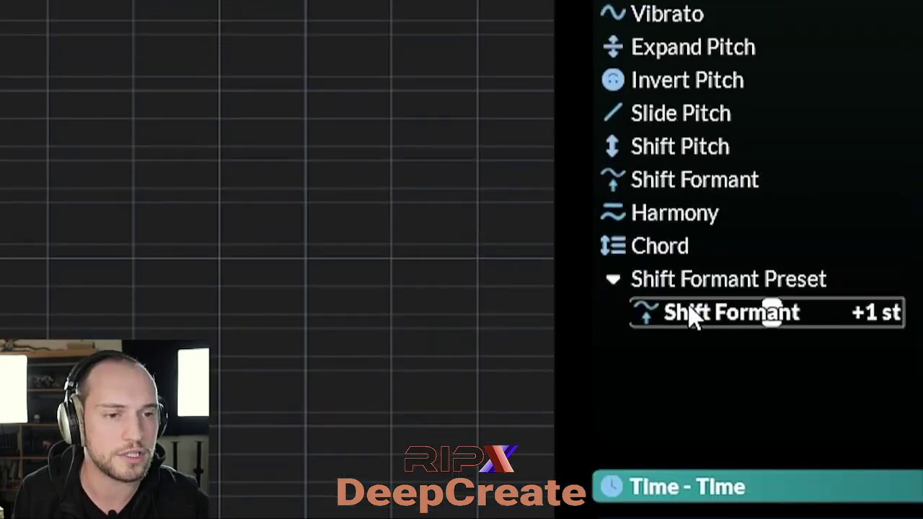
{"action": "left_click_drag", "start_coordinate": [675, 210], "coordinate": [709, 292]}
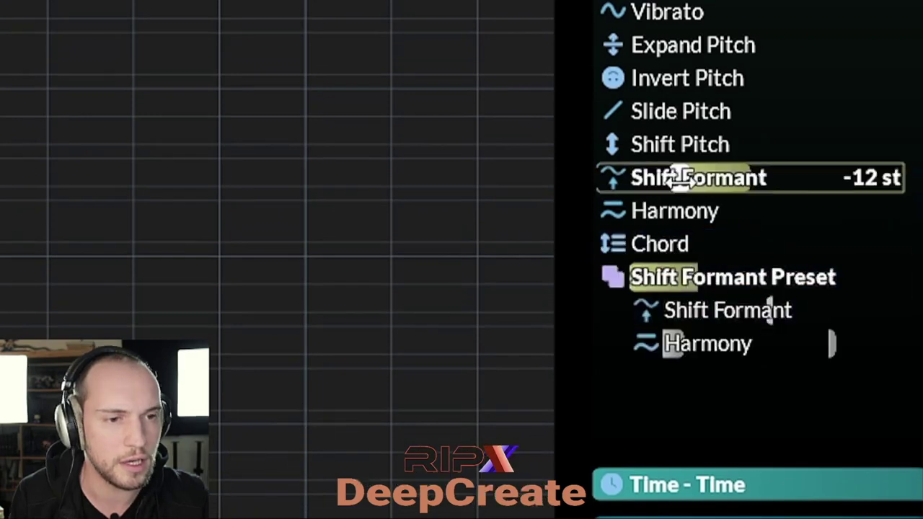
{"action": "left_click_drag", "start_coordinate": [714, 191], "coordinate": [766, 321]}
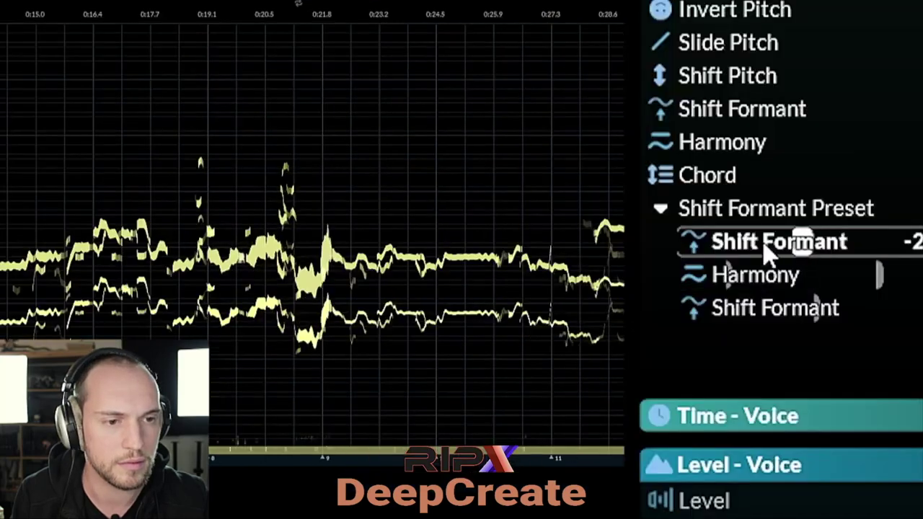
{"action": "left_click_drag", "start_coordinate": [768, 249], "coordinate": [746, 243]}
{"action": "left_click_drag", "start_coordinate": [814, 307], "coordinate": [915, 313]}
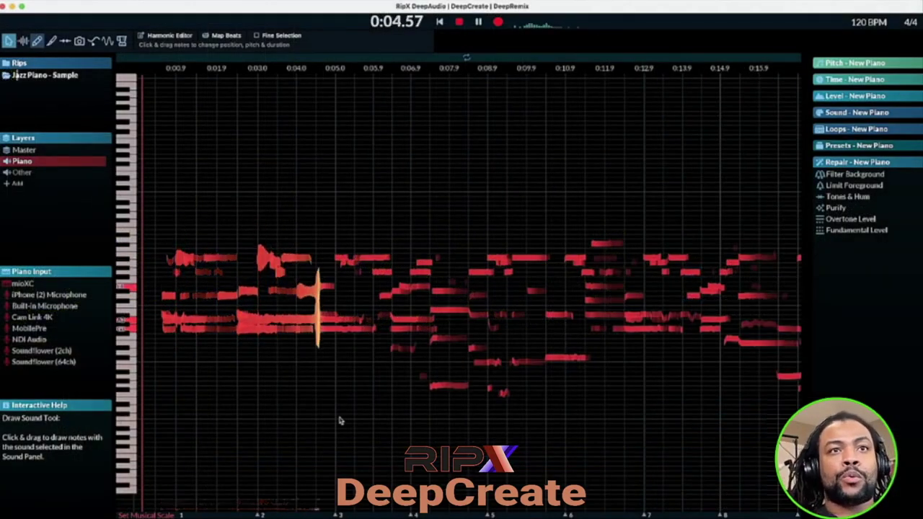
- Export the Jazz Piano notes as MIDI Notes (.mid) and load 'Jazz Piano - midi' into MIDIculous
{"action": "key", "text": "space"}
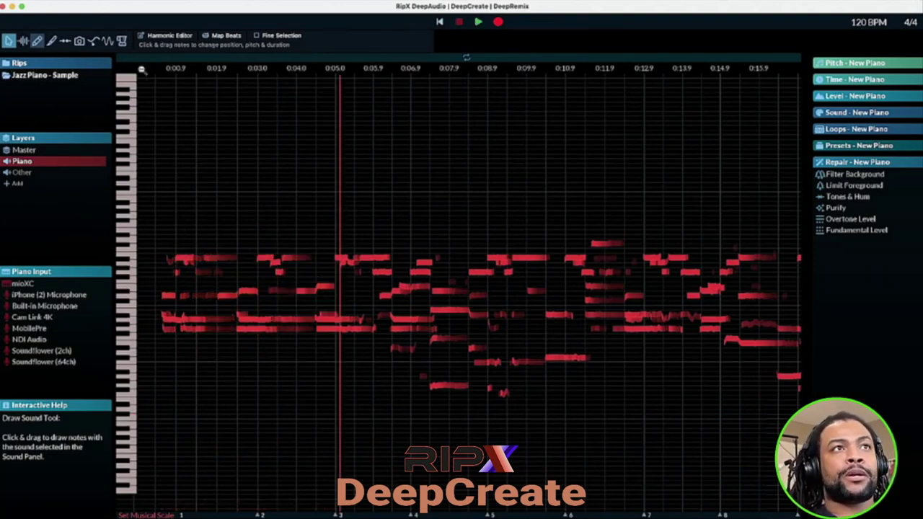
{"action": "left_click", "coordinate": [17, 0]}
{"action": "left_click", "coordinate": [20, 54]}
{"action": "left_click", "coordinate": [342, 171]}
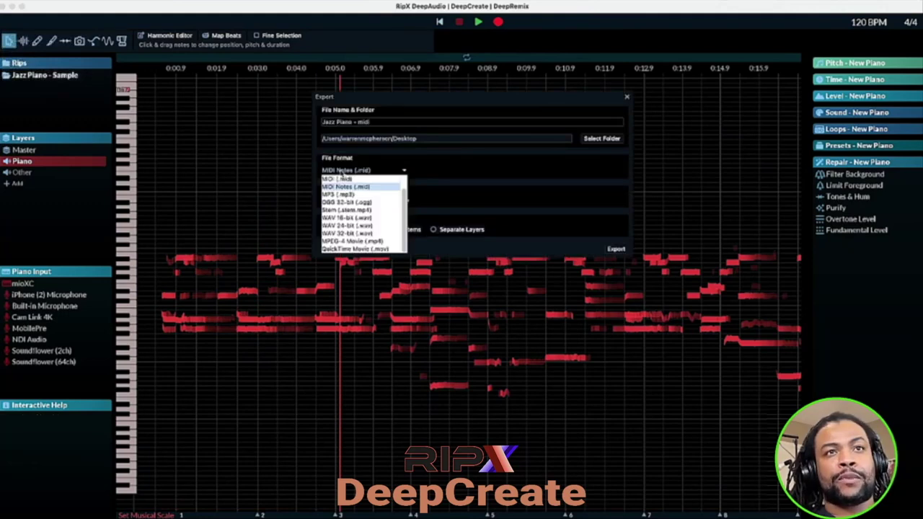
{"action": "left_click", "coordinate": [338, 187]}
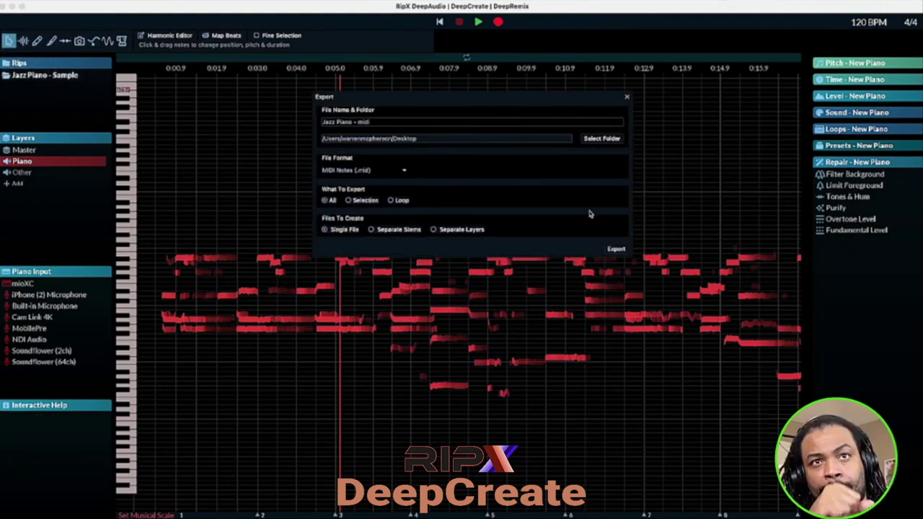
{"action": "left_click", "coordinate": [617, 249]}
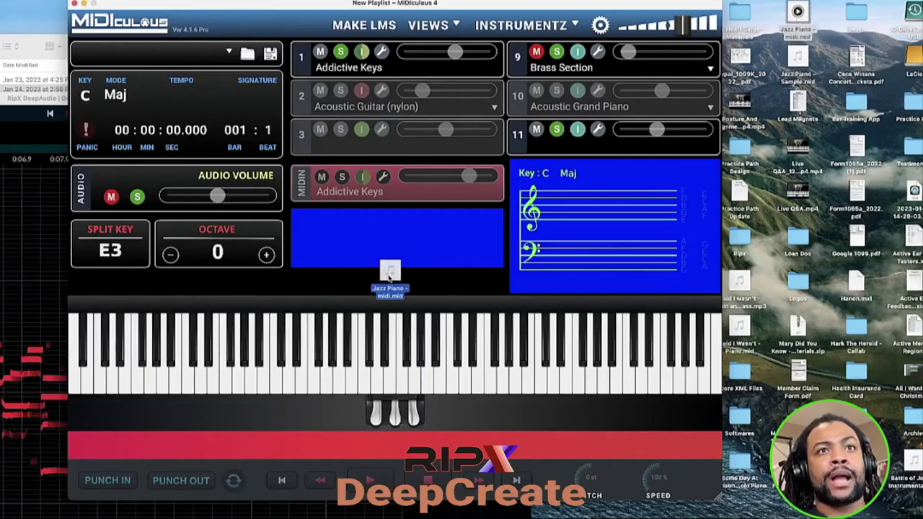
{"action": "left_click_drag", "start_coordinate": [374, 254], "coordinate": [374, 253]}
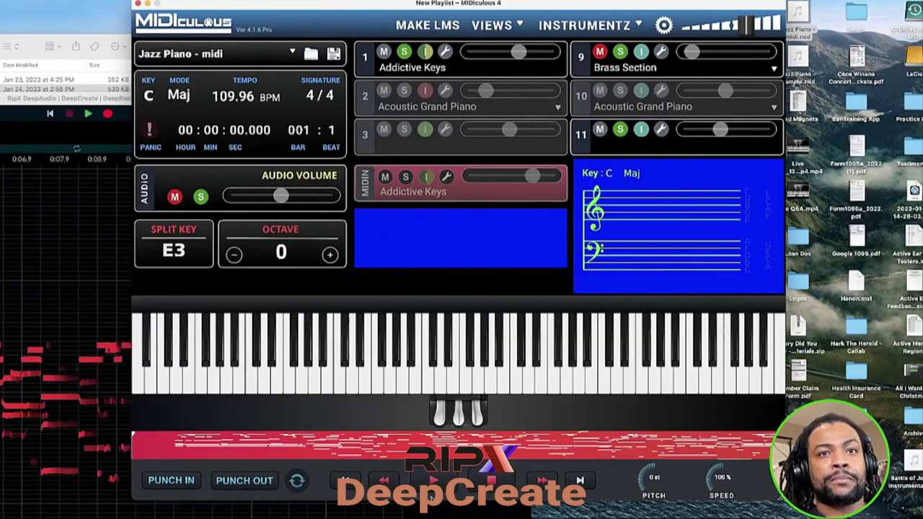